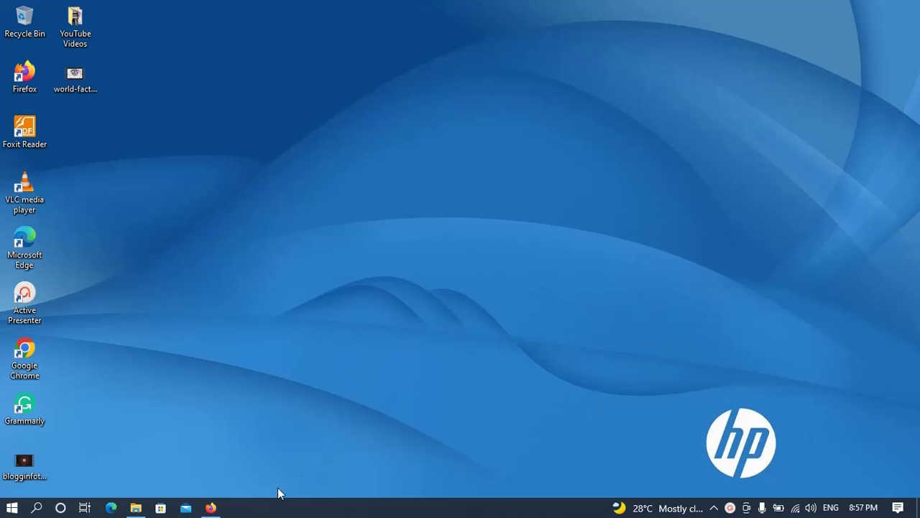
- Bring Firefox back on the Blogginfotech YouTube channel and scroll down to its latest uploads
left_click(212, 508)
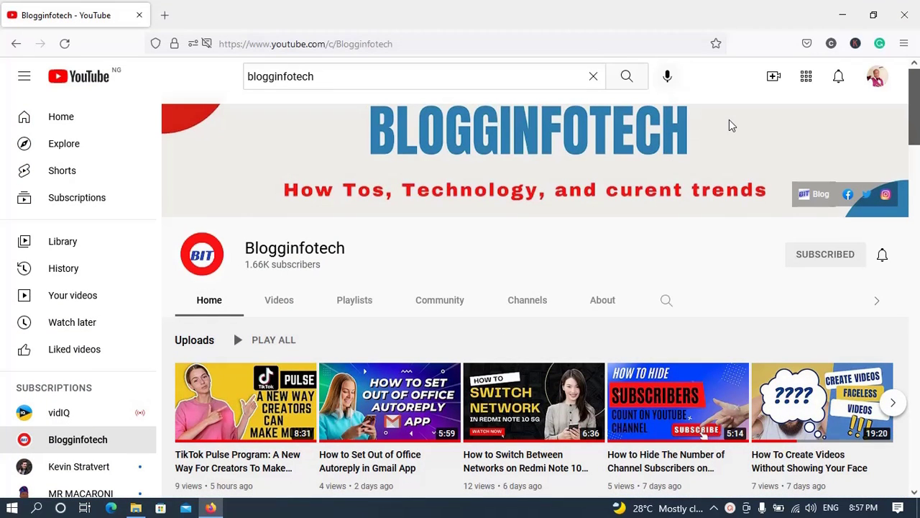
scroll(917, 161, "down", 2)
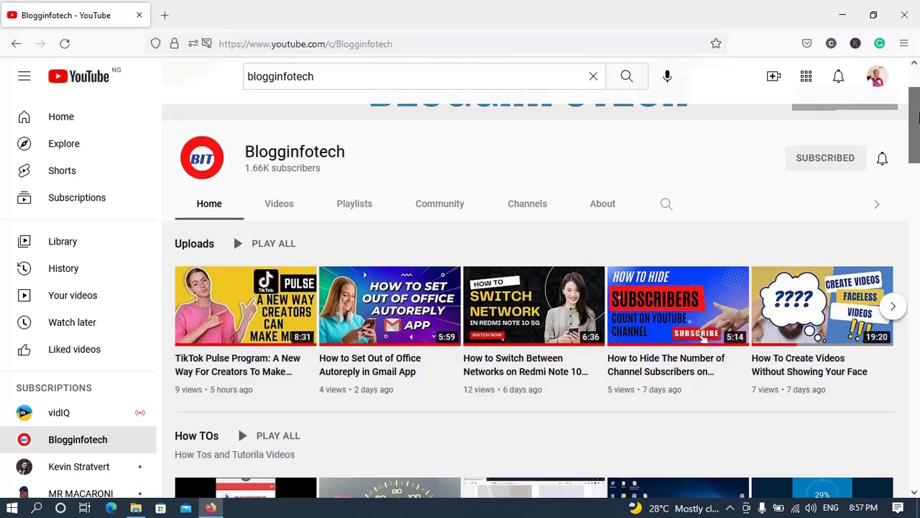
- Load google.com/webmasters in a new tab and go to the Search Central Quickstart guide
left_click(164, 16)
left_click(396, 40)
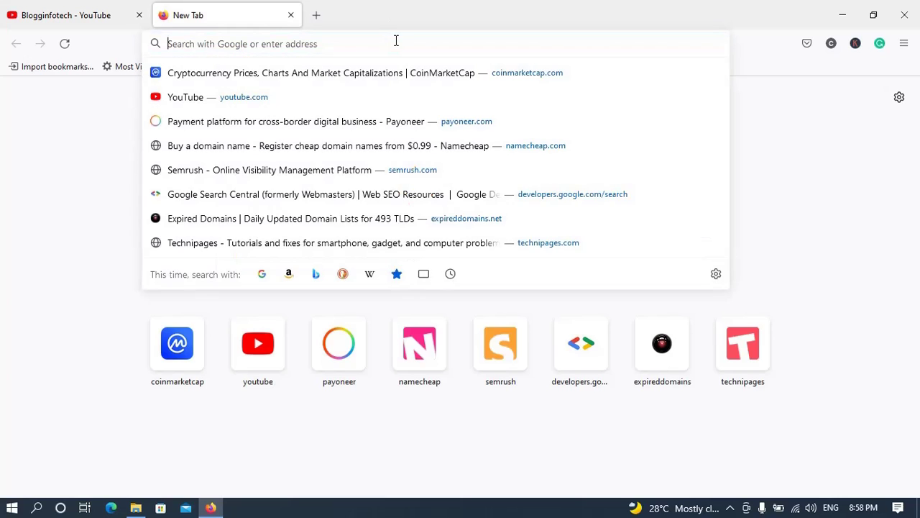
type("google.com/")
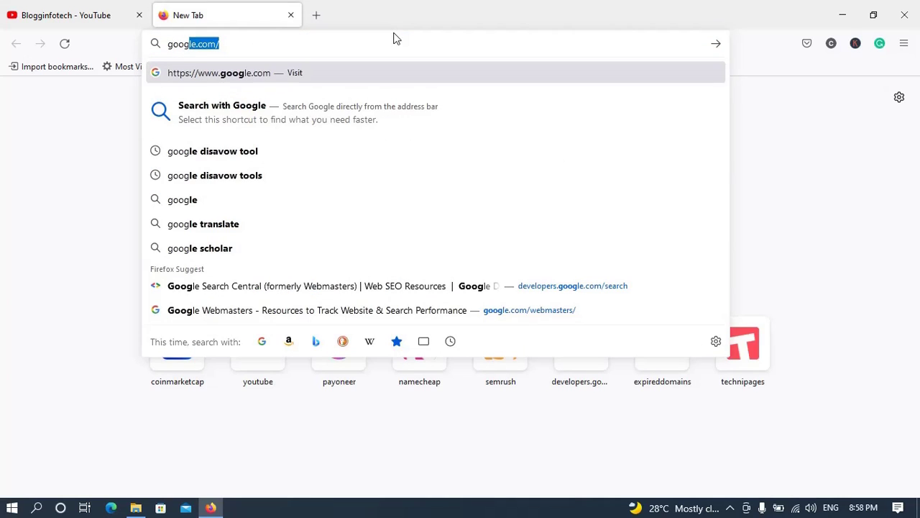
type("webmasters/")
key("Return")
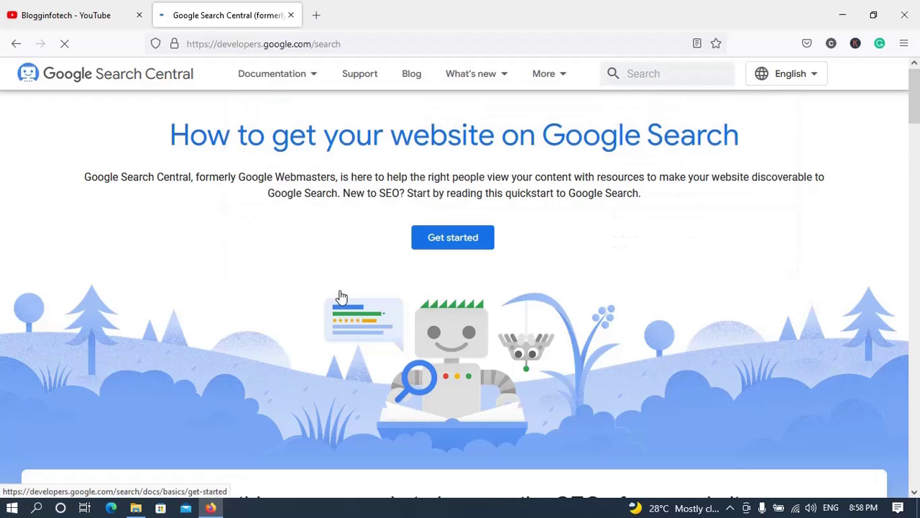
left_click(463, 245)
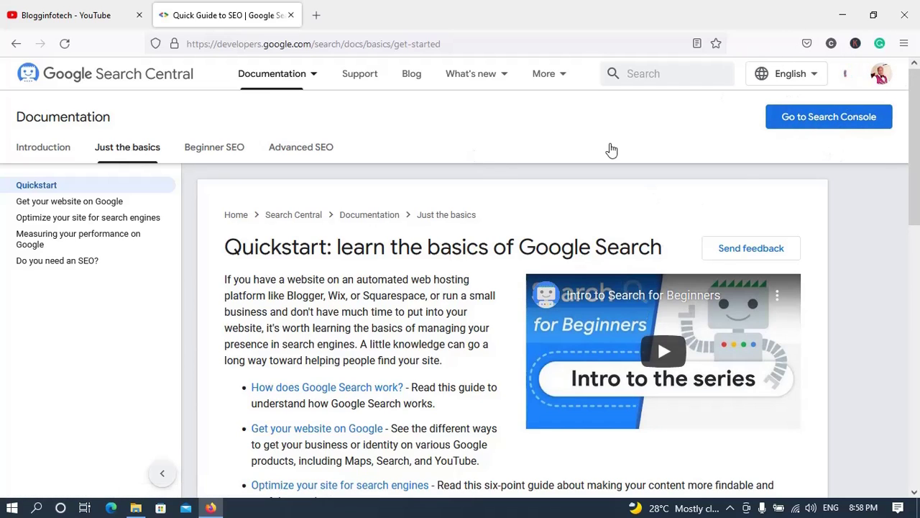
- Go to Search Console's blogginfotech.com Overview showing 27,854 total web search clicks
left_click(813, 122)
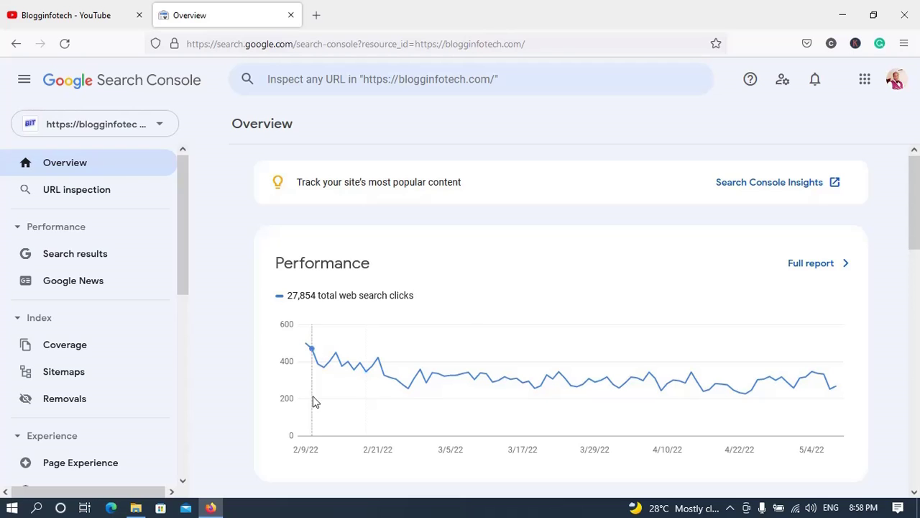
scroll(180, 273, "down", 3)
scroll(191, 308, "up", 3)
left_click(160, 126)
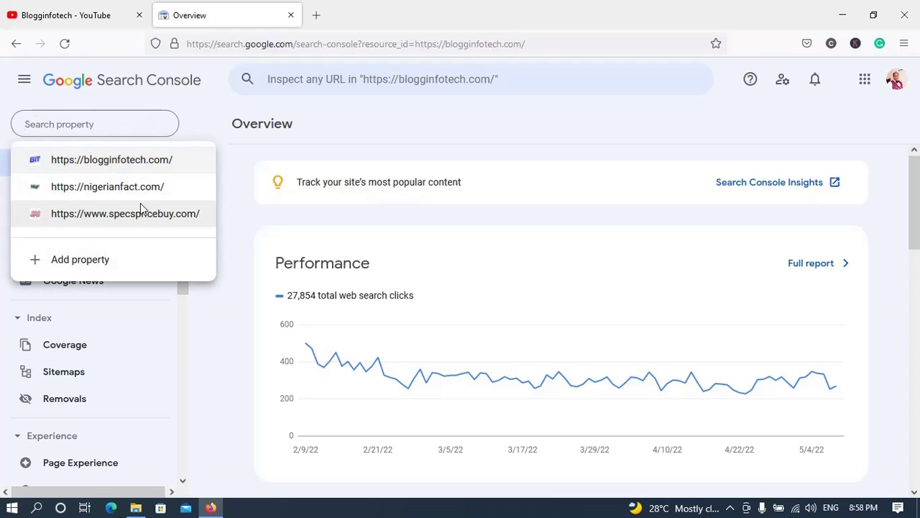
left_click(206, 113)
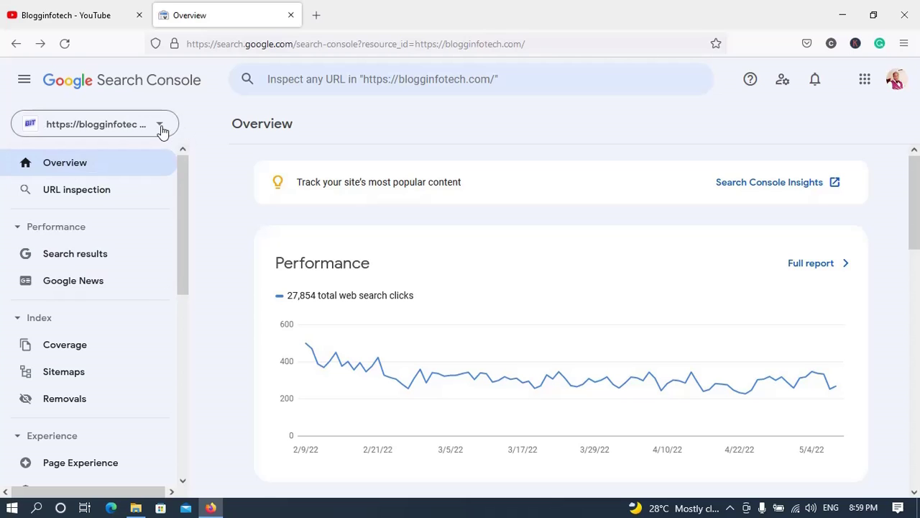
left_click(162, 128)
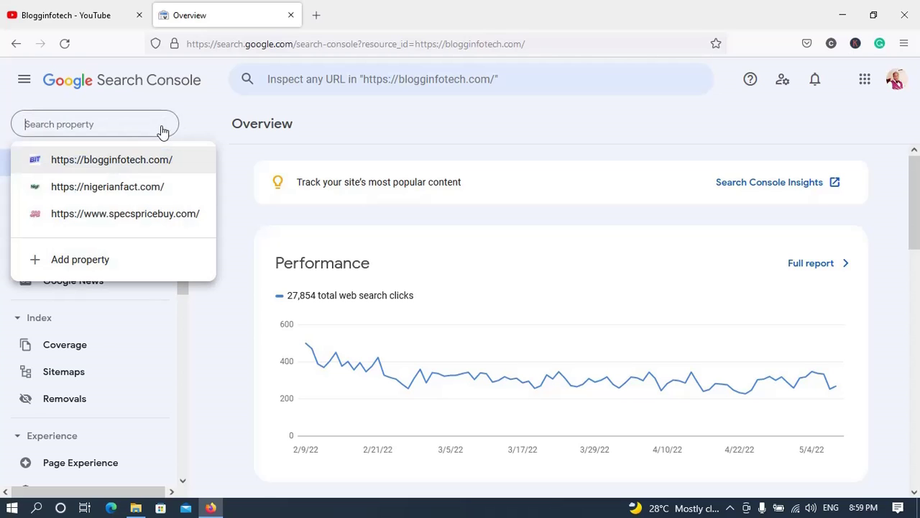
left_click(154, 213)
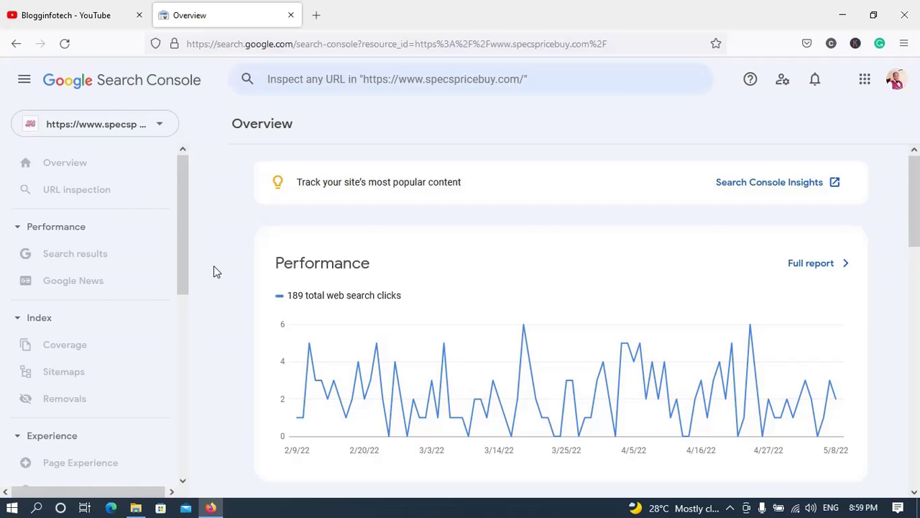
left_click_drag(184, 245, 180, 169)
left_click_drag(183, 220, 183, 162)
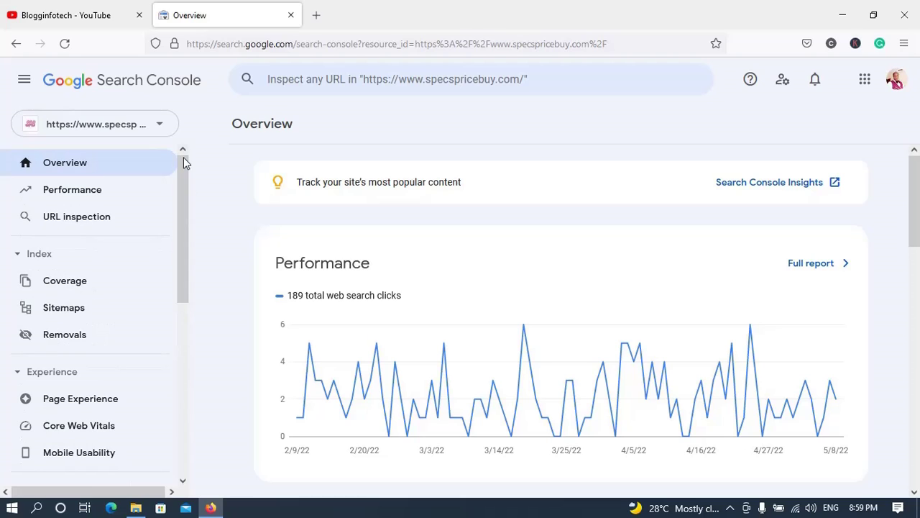
left_click(159, 126)
left_click(237, 166)
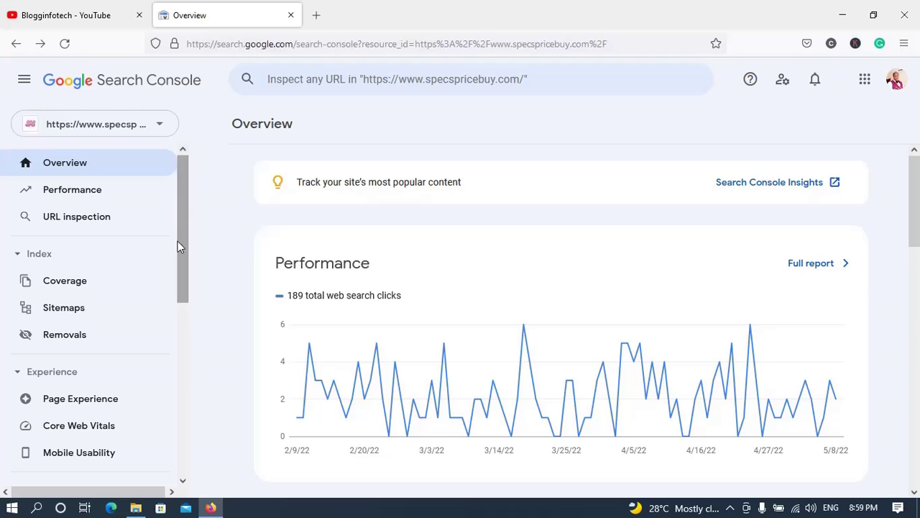
left_click_drag(184, 247, 187, 432)
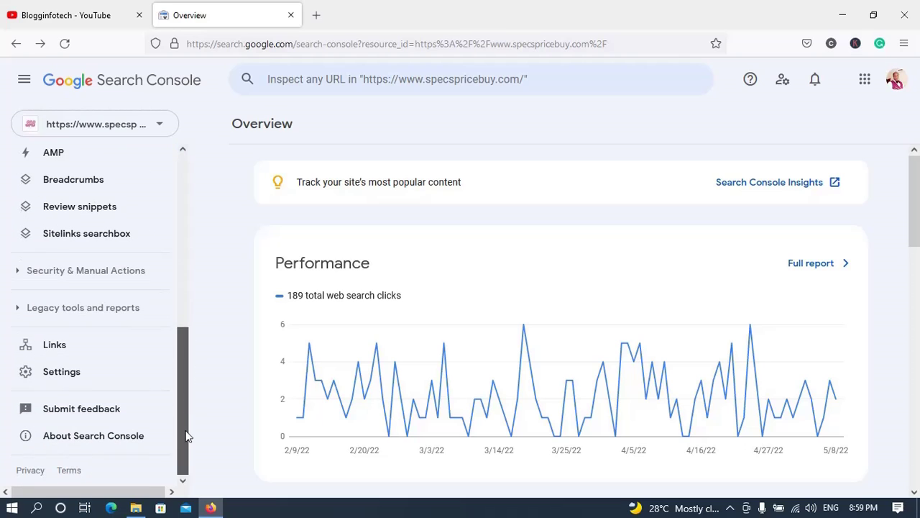
- Open specspricebuy.com's Settings page and expand the Legacy tools and reports group
left_click(75, 374)
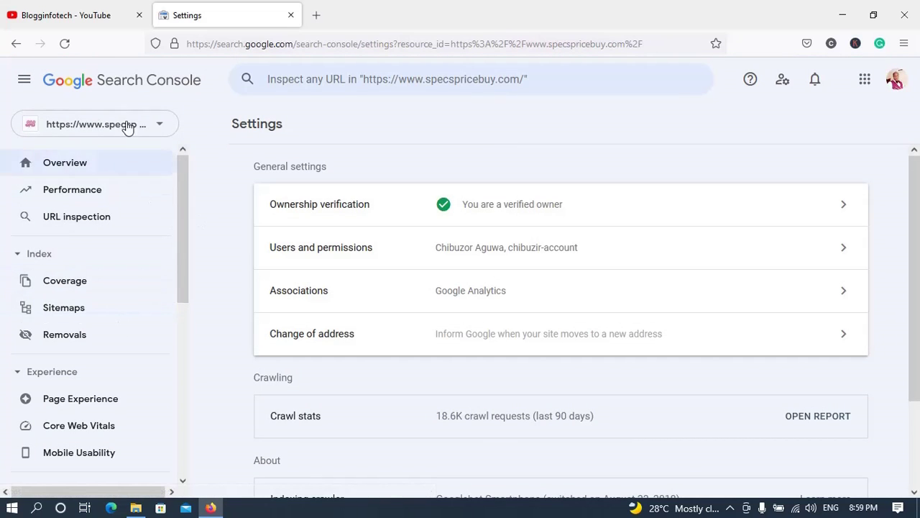
left_click_drag(182, 264, 184, 422)
left_click(211, 382)
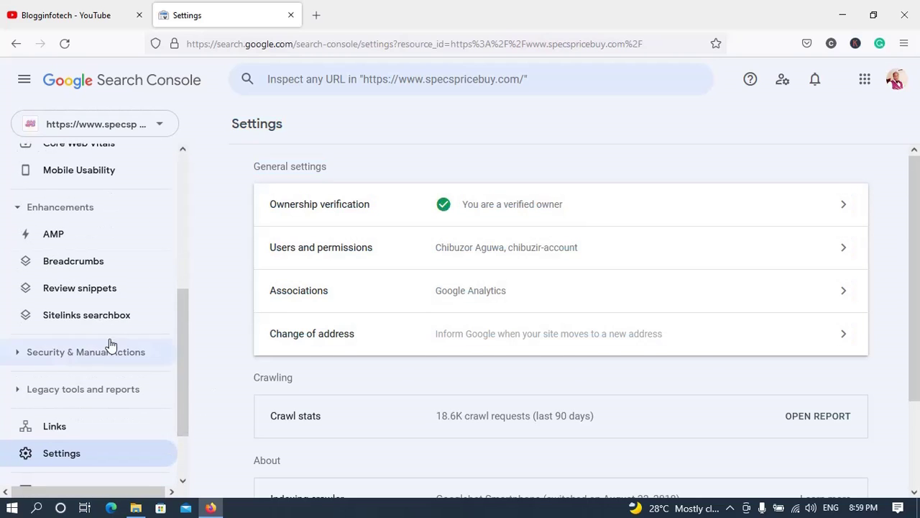
scroll(183, 384, "down", 2)
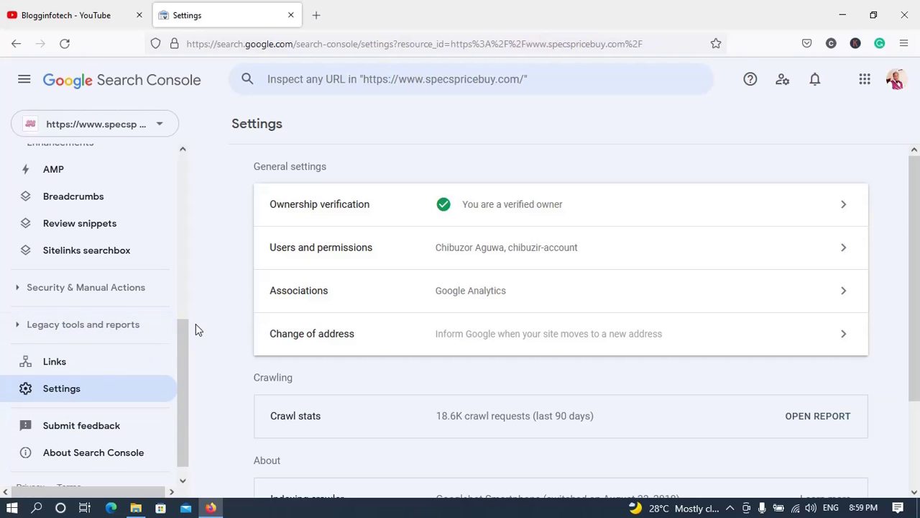
left_click(33, 327)
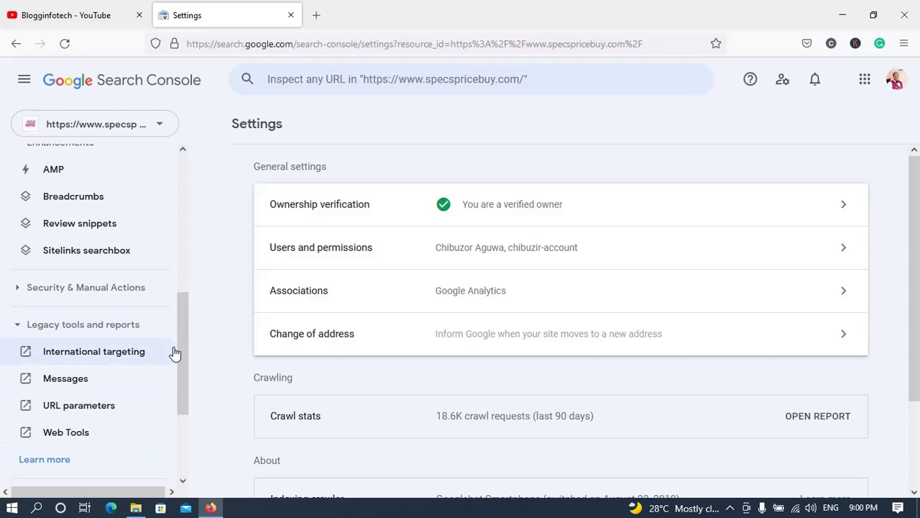
left_click_drag(183, 363, 187, 404)
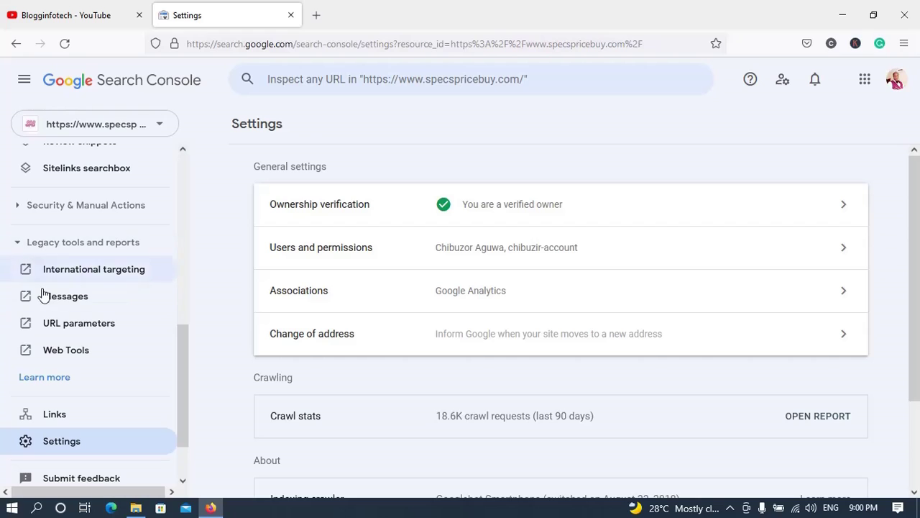
- Open the legacy International targeting tool on its Country tab, showing Unlisted
left_click(124, 273)
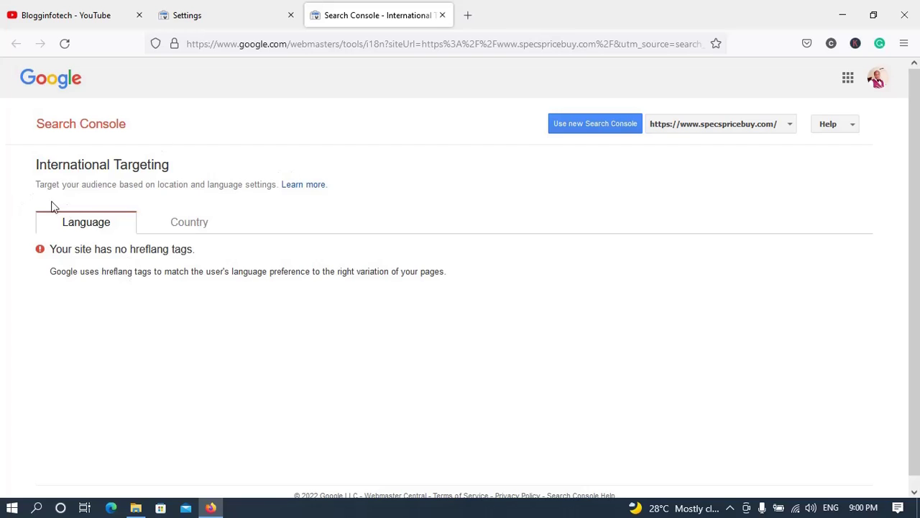
left_click(191, 223)
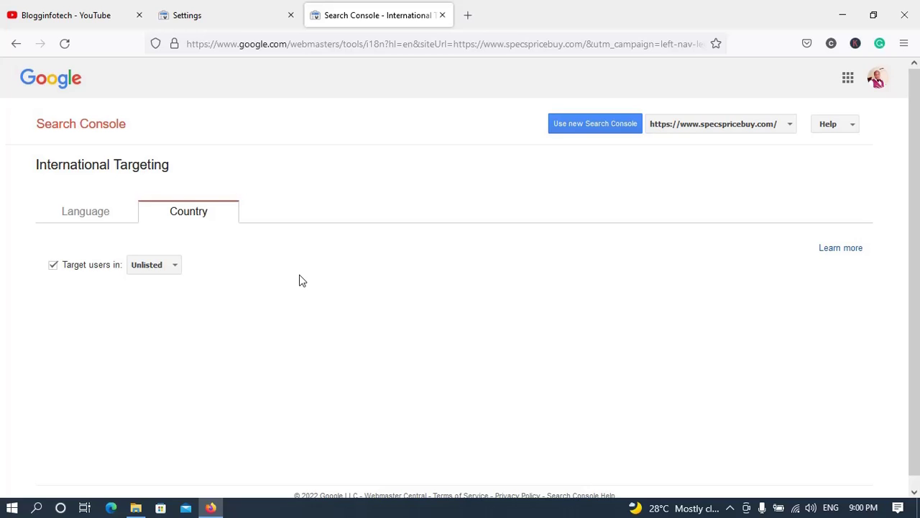
- Choose United States in the 'Target users in' country list
left_click(177, 267)
left_click(324, 338)
left_click(178, 265)
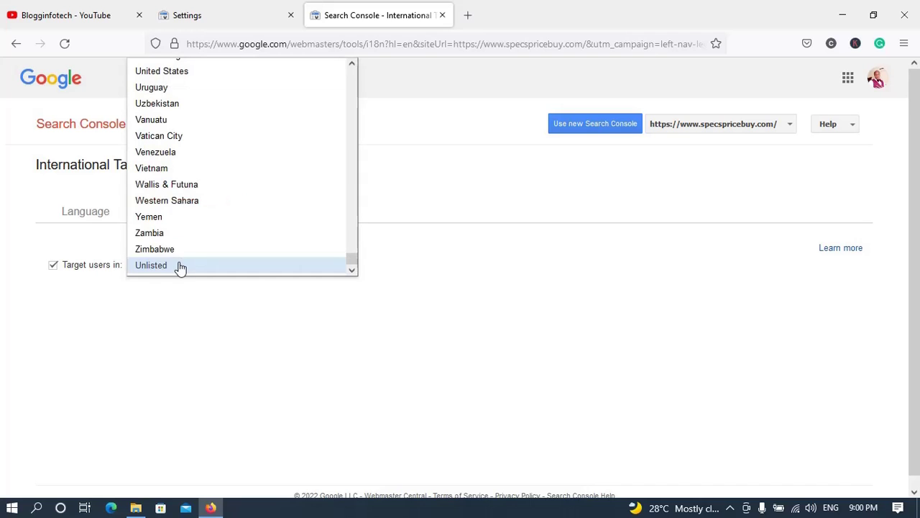
left_click(229, 313)
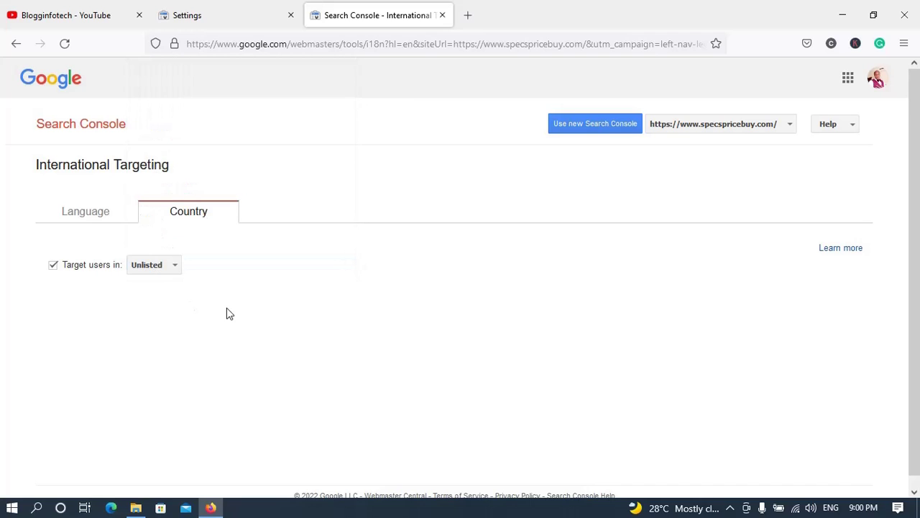
left_click(176, 267)
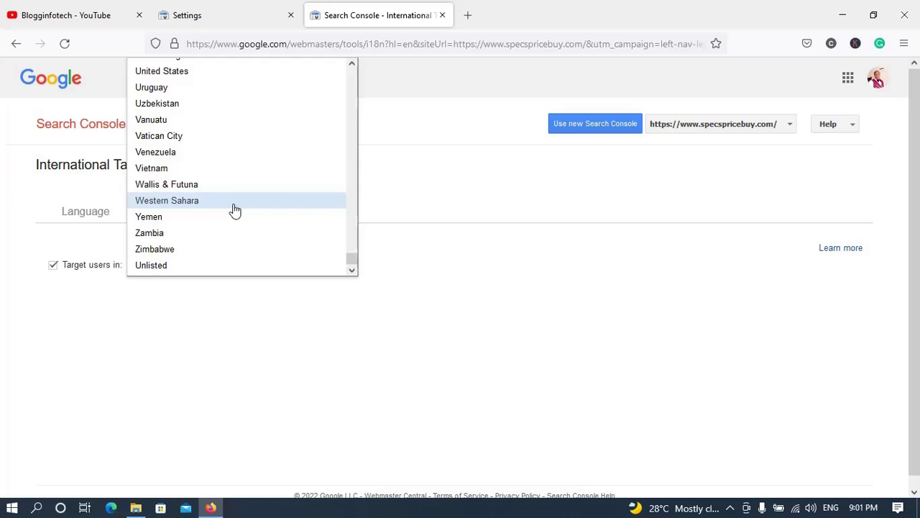
left_click(193, 74)
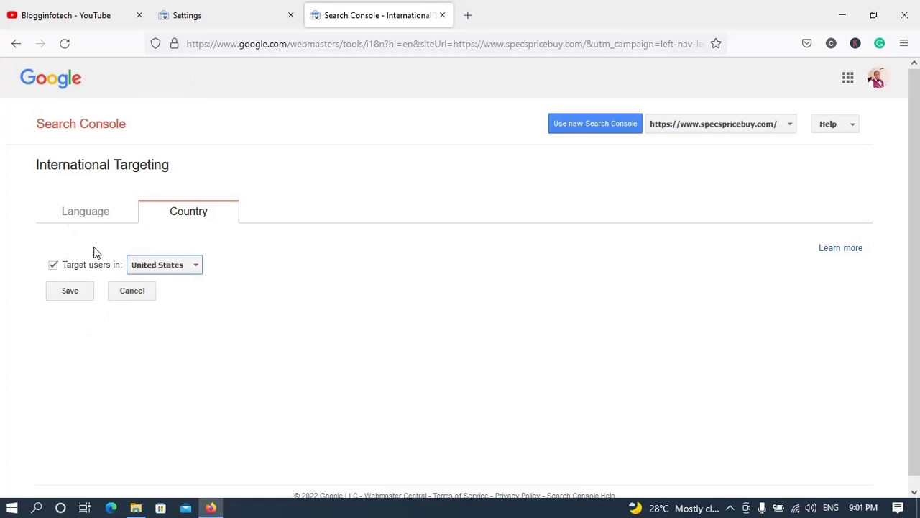
- Try Nigeria as the target country, then switch it back to Unlisted
left_click(197, 267)
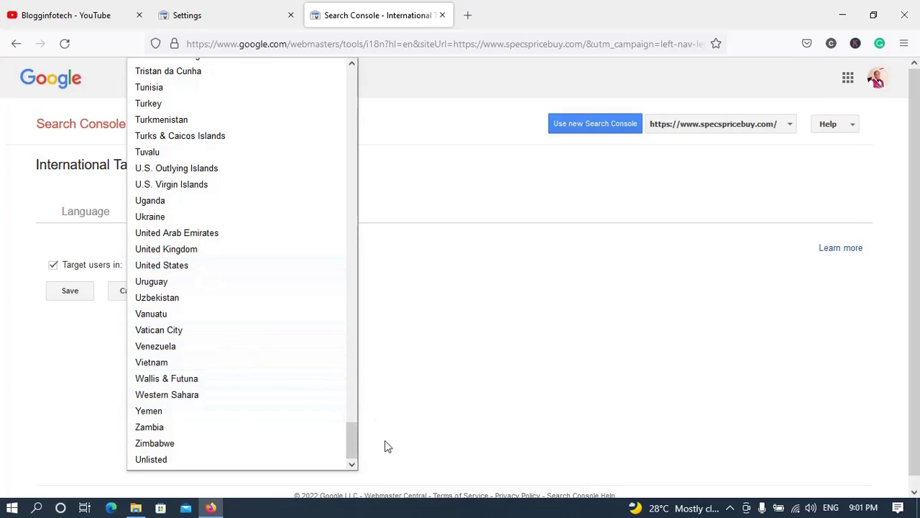
left_click_drag(354, 449, 331, 336)
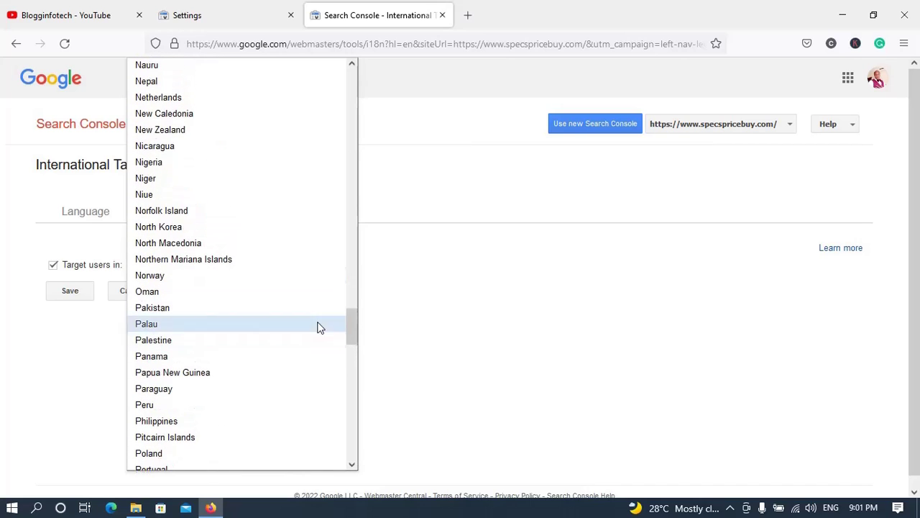
left_click(177, 164)
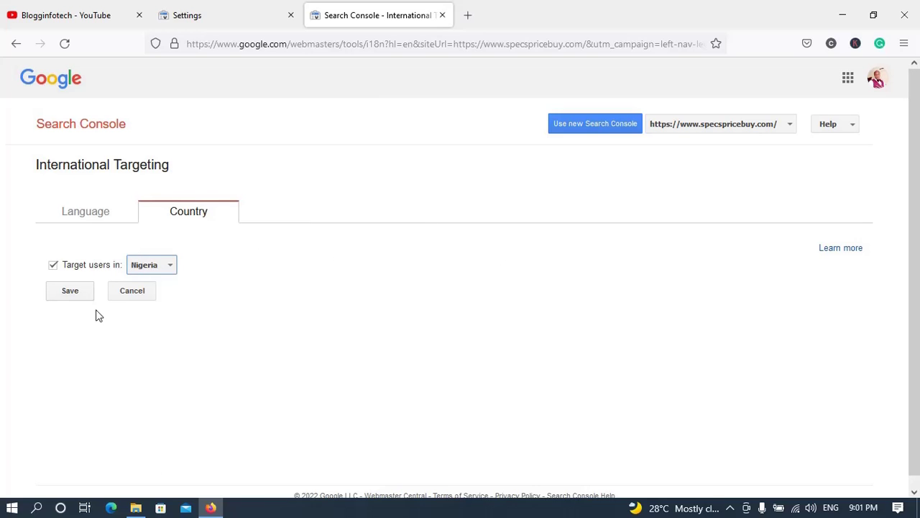
left_click(170, 265)
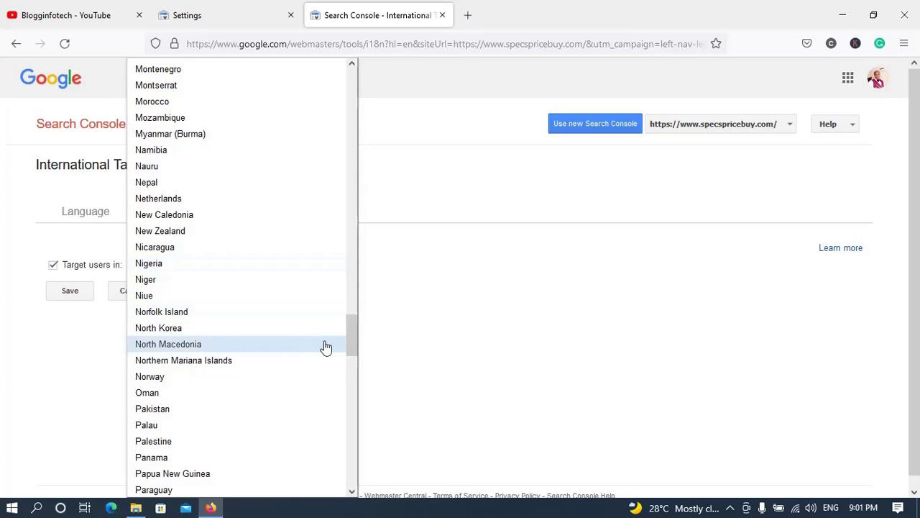
left_click_drag(351, 343, 353, 491)
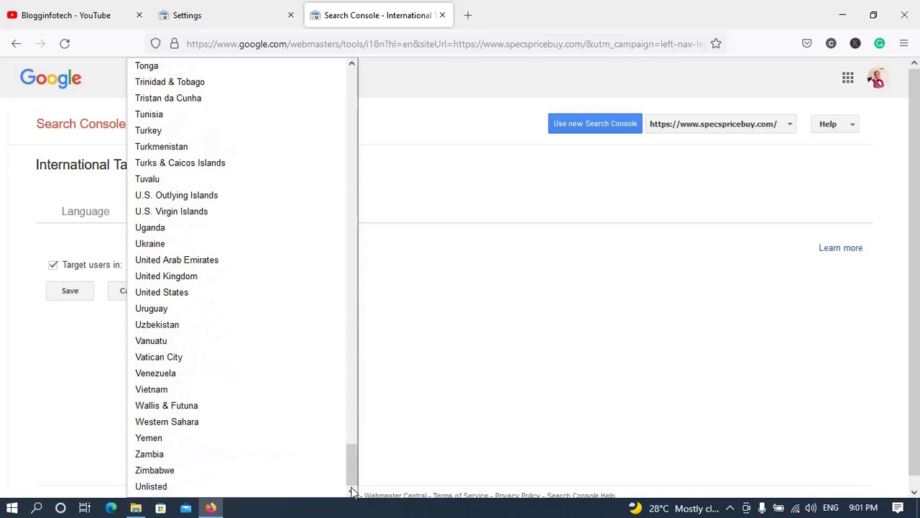
left_click(191, 486)
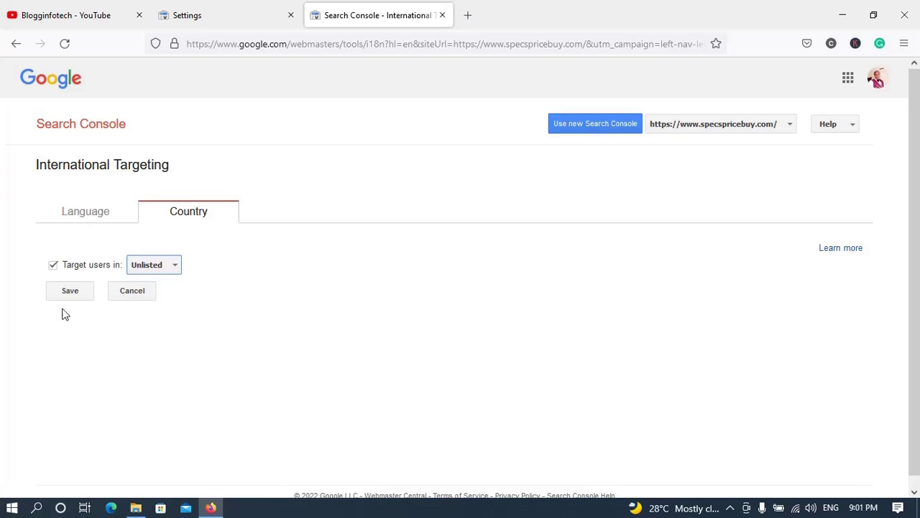
- Scroll the country list again and make Nigeria the final target country
left_click(176, 268)
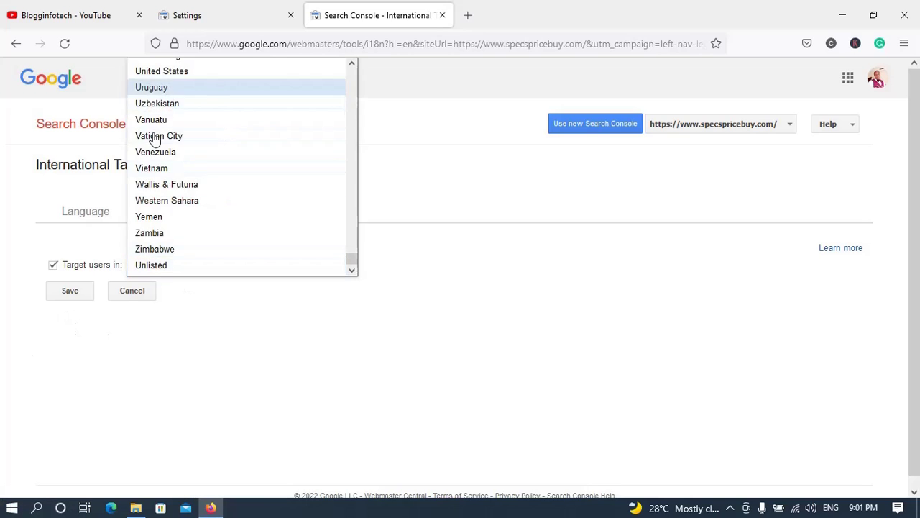
left_click(382, 322)
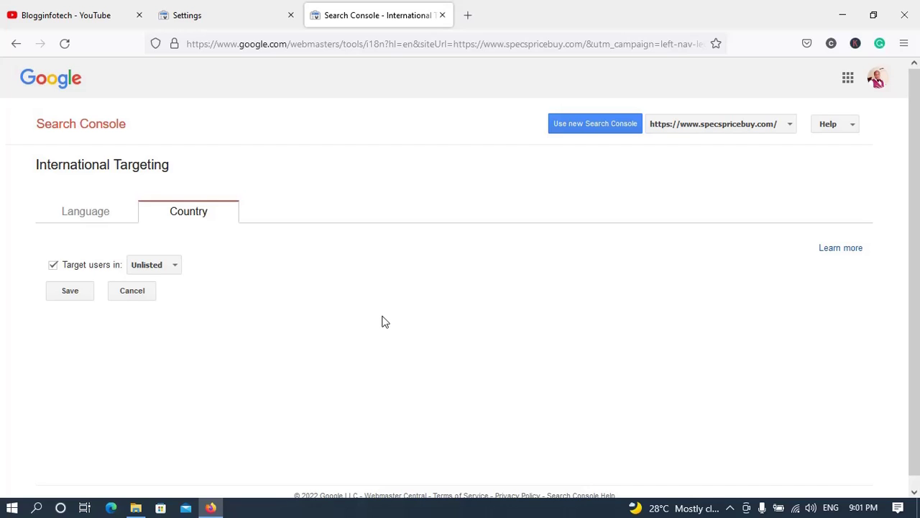
left_click(173, 266)
left_click(230, 331)
left_click(172, 271)
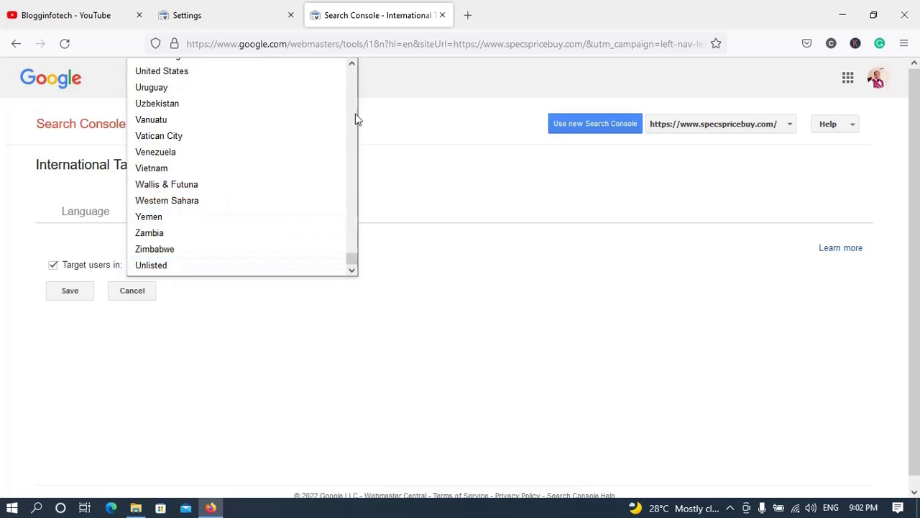
left_click(353, 64)
left_click(352, 65)
left_click(352, 65)
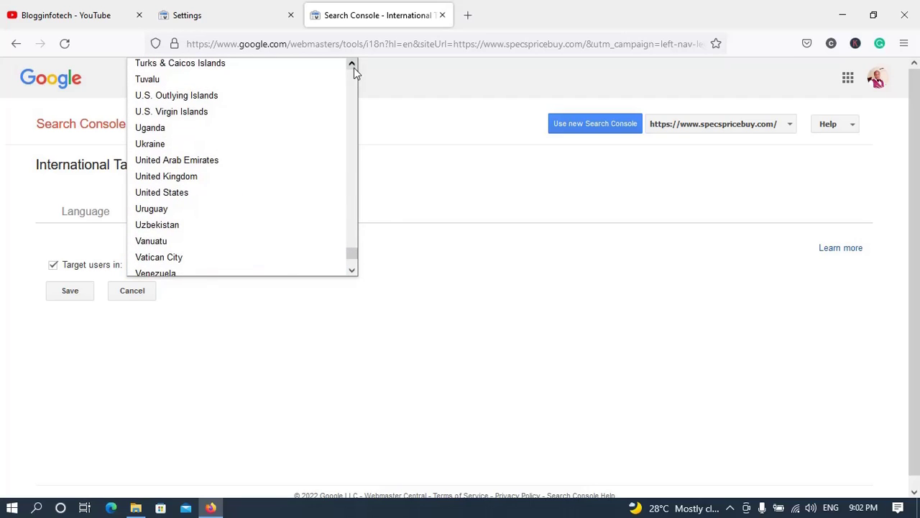
left_click_drag(352, 252, 349, 189)
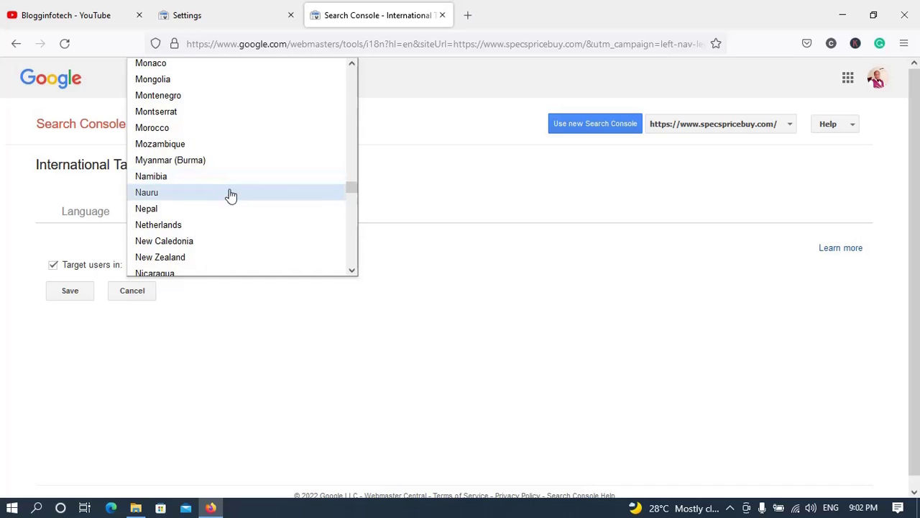
left_click(353, 271)
left_click(186, 230)
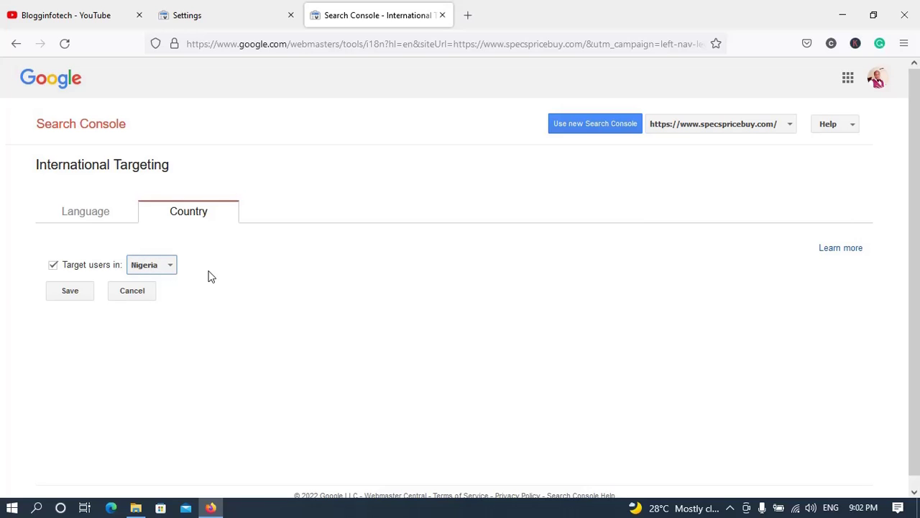
- Save the Nigeria targeting and close the International Targeting tab, back on Settings
left_click(70, 292)
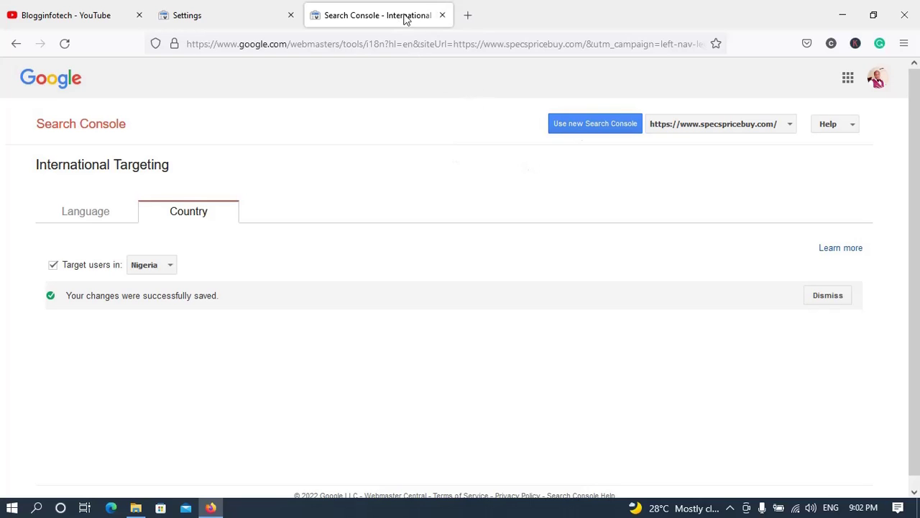
left_click(445, 16)
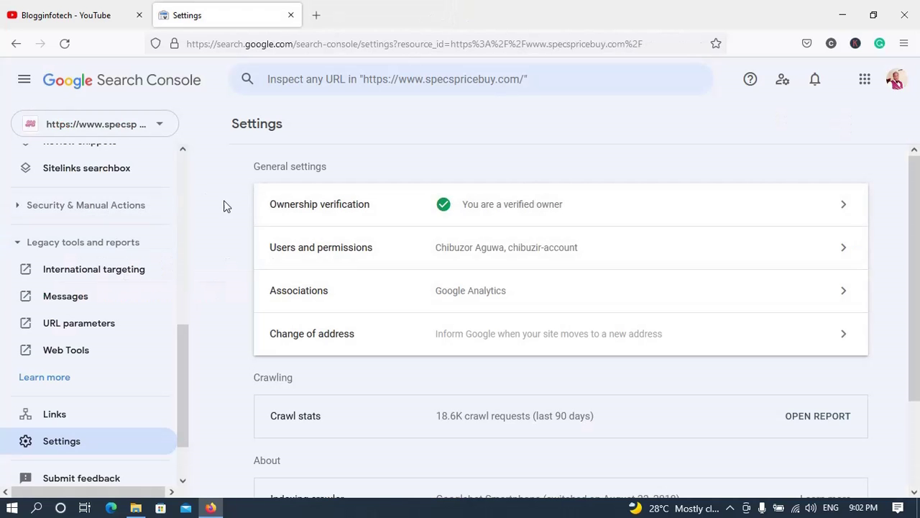
left_click(263, 338)
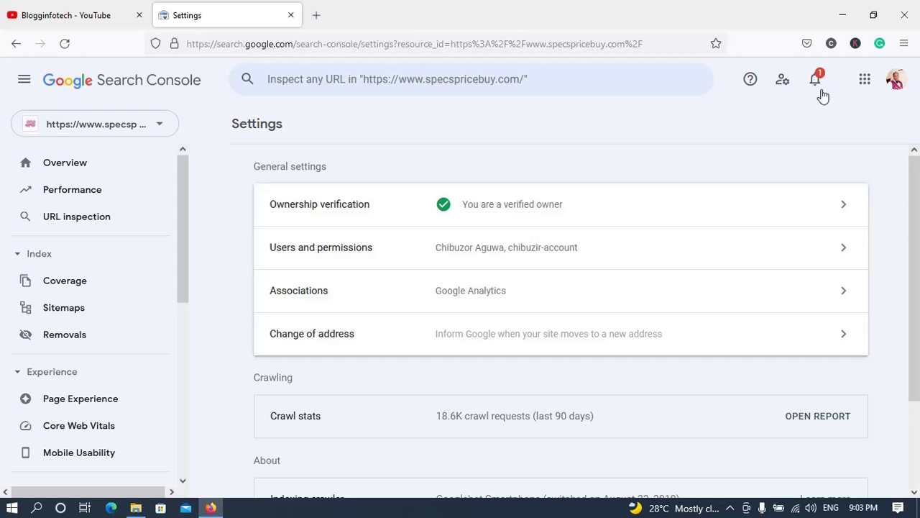
- Read the May 10, 2022 message: target country changed from Unknown Region to Nigeria
left_click(817, 83)
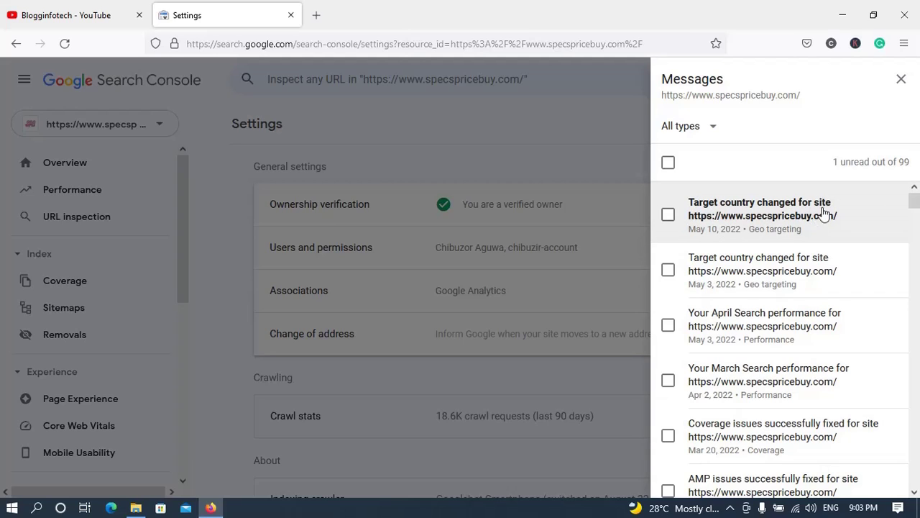
left_click(800, 209)
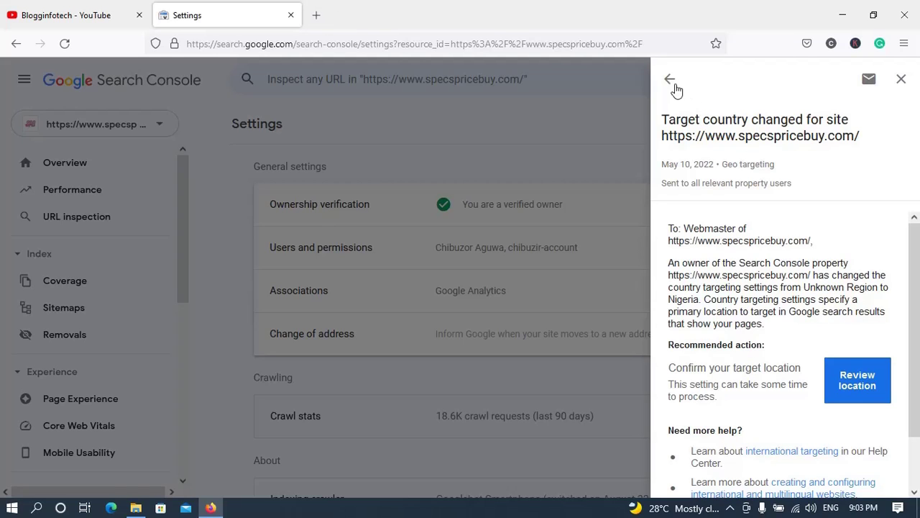
left_click(317, 15)
- Load gmail.com in the new tab, then return to the Search Console tab
type("gmail")
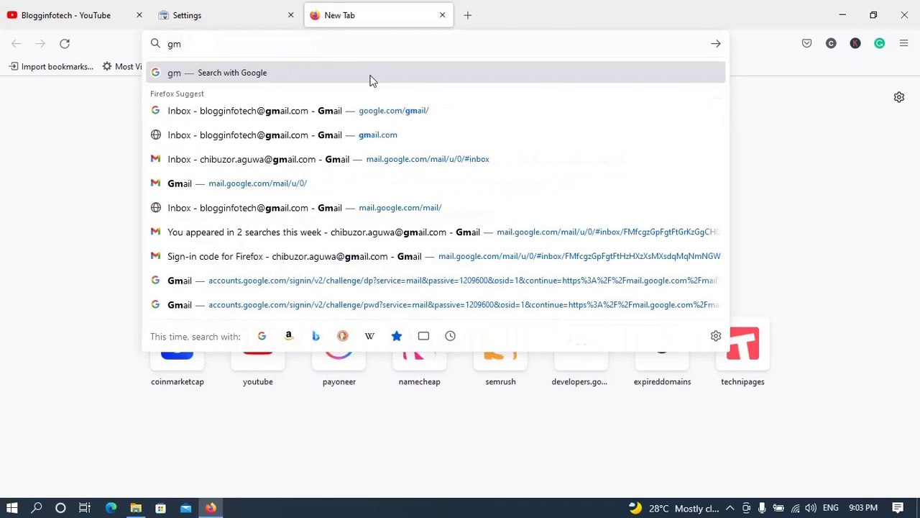
key("BackSpace")
key("BackSpace")
key("BackSpace")
key("BackSpace")
key("BackSpace")
type("gmaiol.com")
key("BackSpace")
key("BackSpace")
key("BackSpace")
key("BackSpace")
key("BackSpace")
key("BackSpace")
type("l.co")
key("Return")
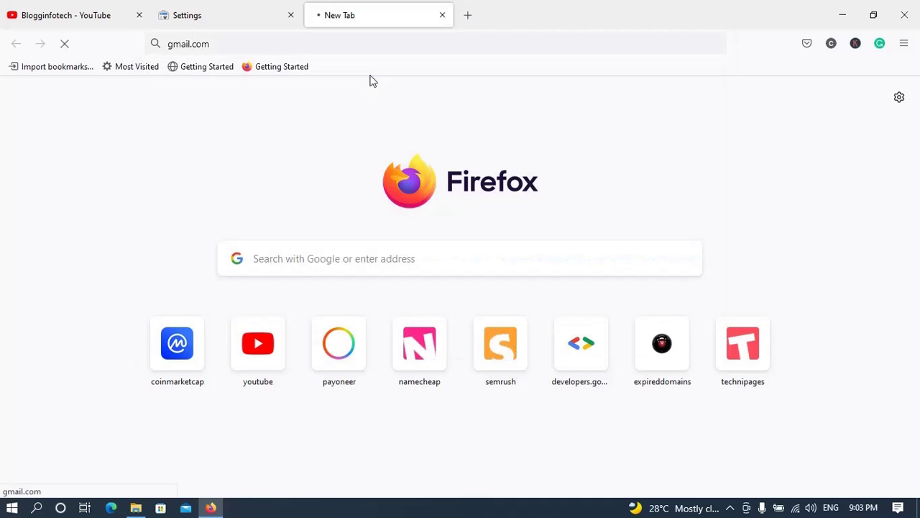
left_click(220, 15)
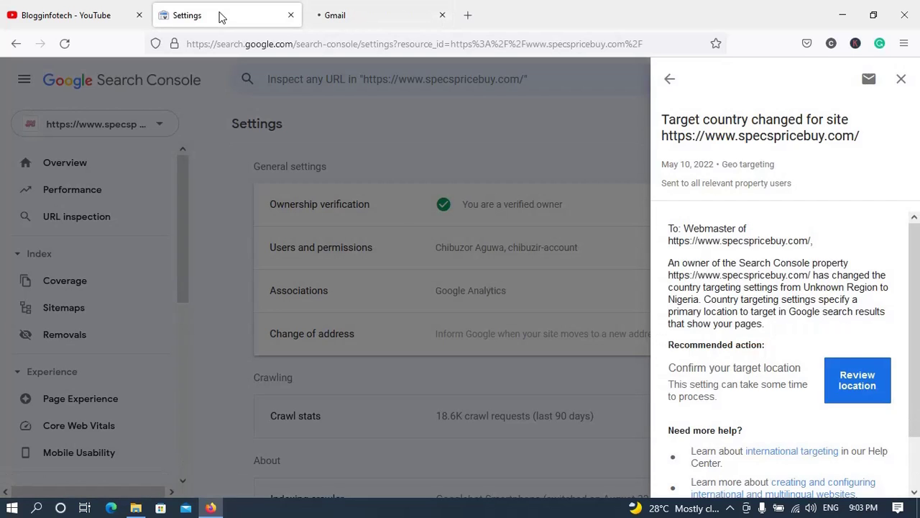
- Close the target country message and reload the Search Console settings page
left_click(900, 79)
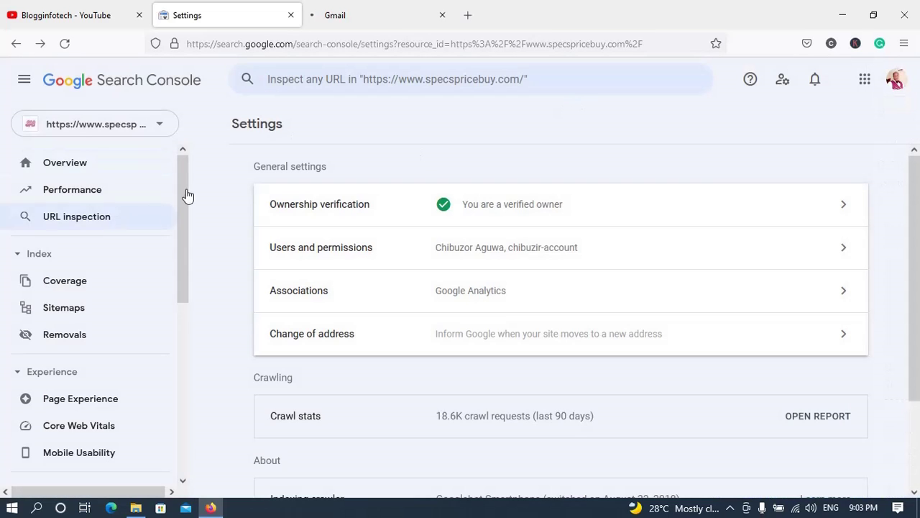
left_click(338, 20)
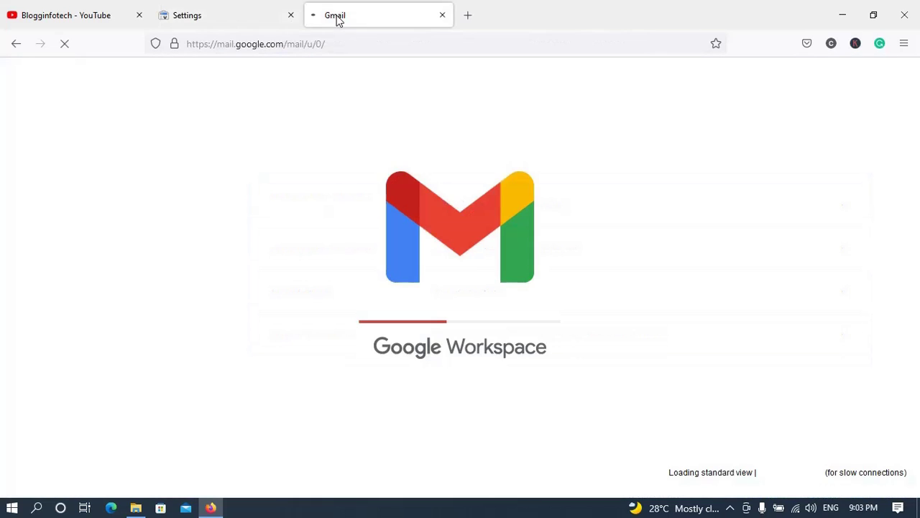
left_click(226, 21)
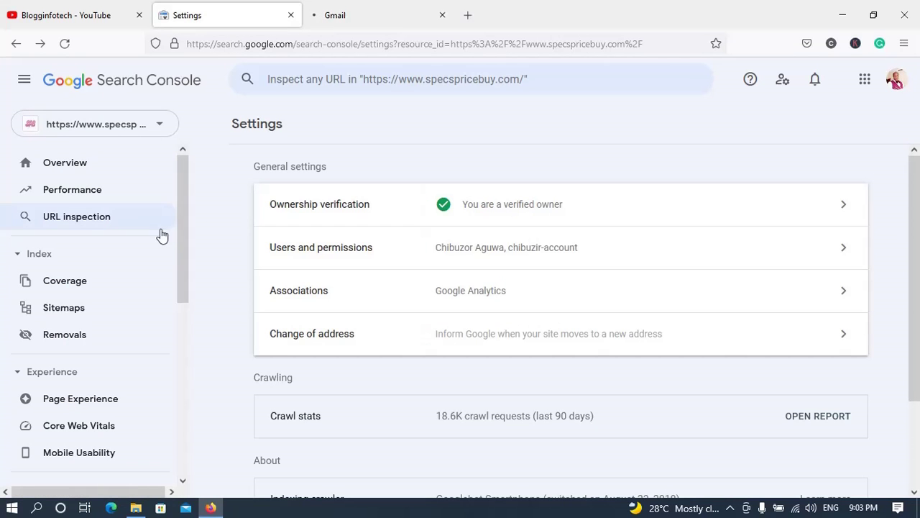
left_click_drag(182, 206, 187, 426)
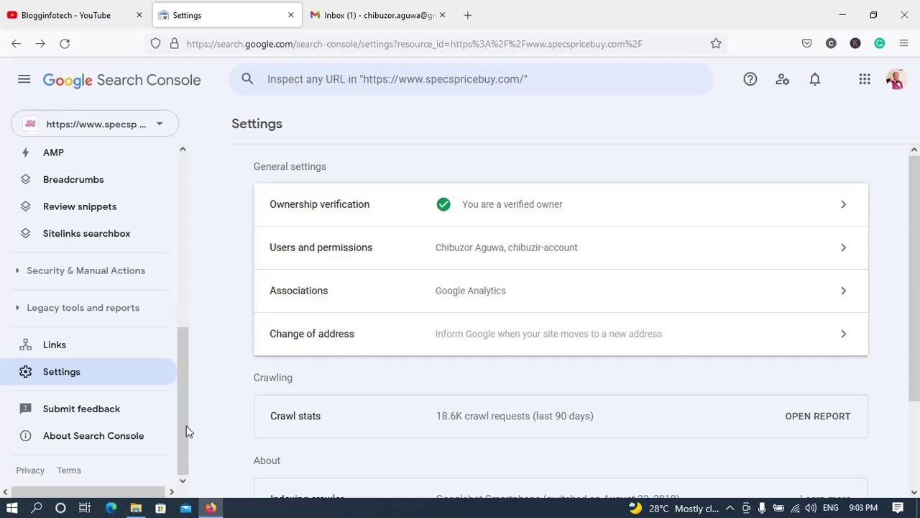
left_click(96, 375)
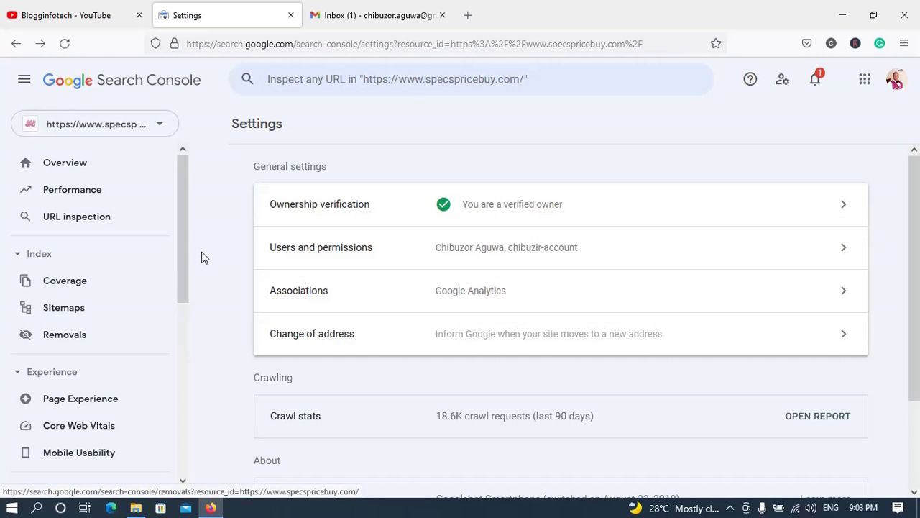
- Expand 'Legacy tools and reports' and check the Gmail inbox for the target-country notice
left_click_drag(184, 271, 195, 421)
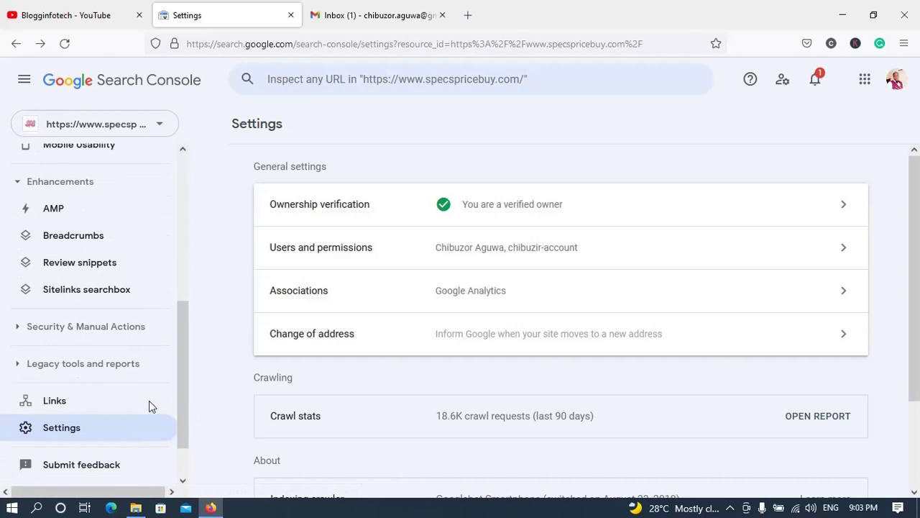
left_click(63, 366)
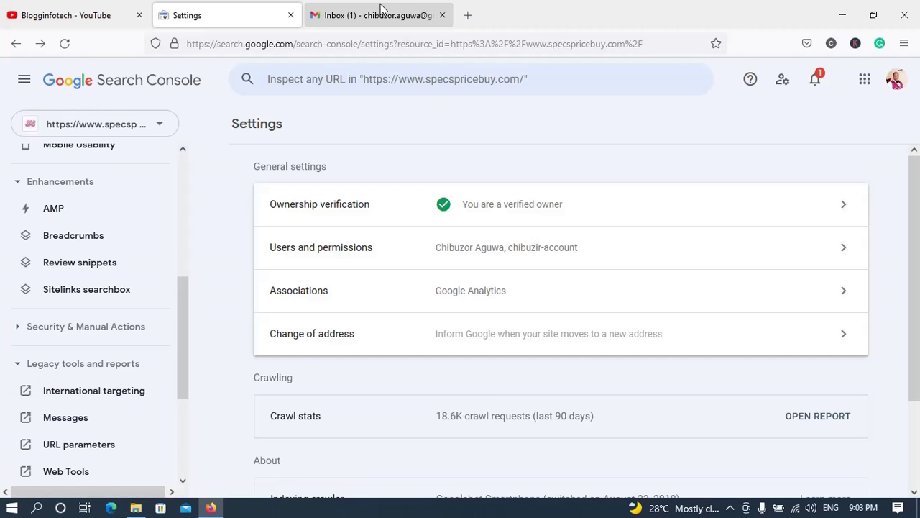
left_click(402, 18)
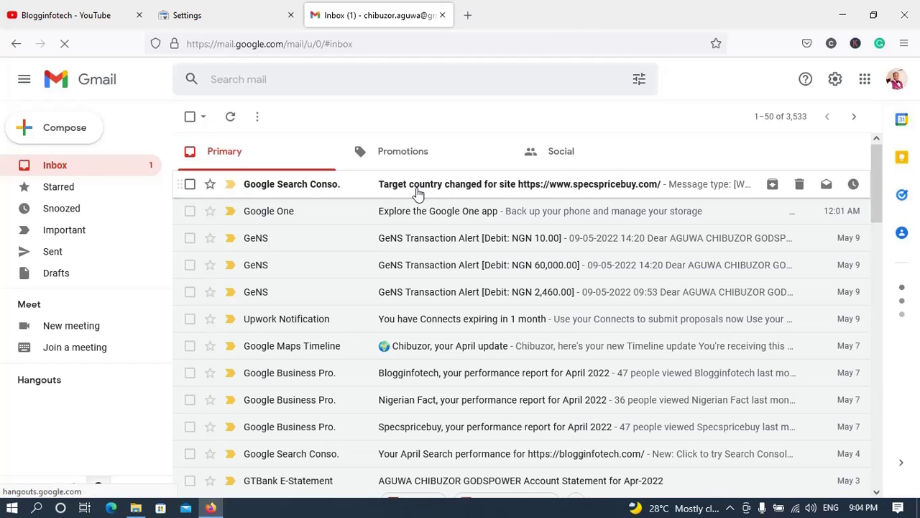
- Read the 'Target country changed for site specspricebuy.com' email (Unknown Region to Nigeria), then return to Search Console settings
left_click(486, 184)
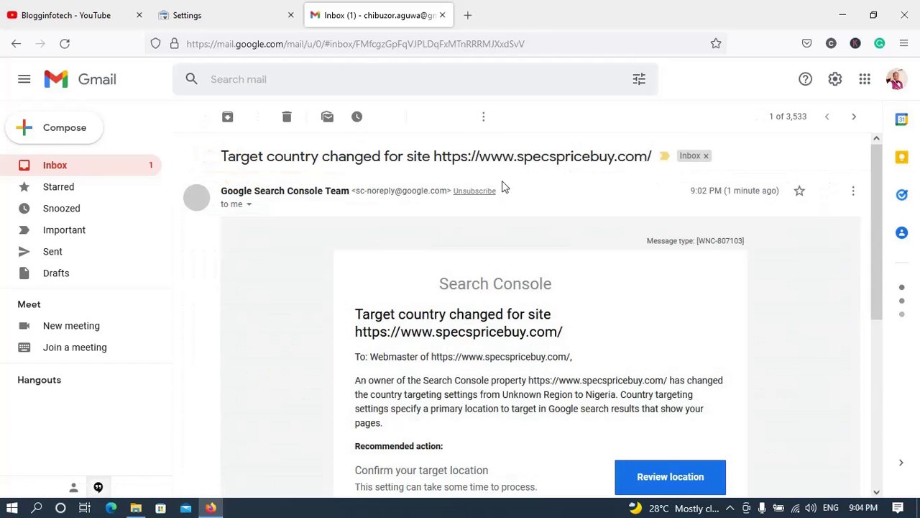
scroll(876, 277, "down", 1)
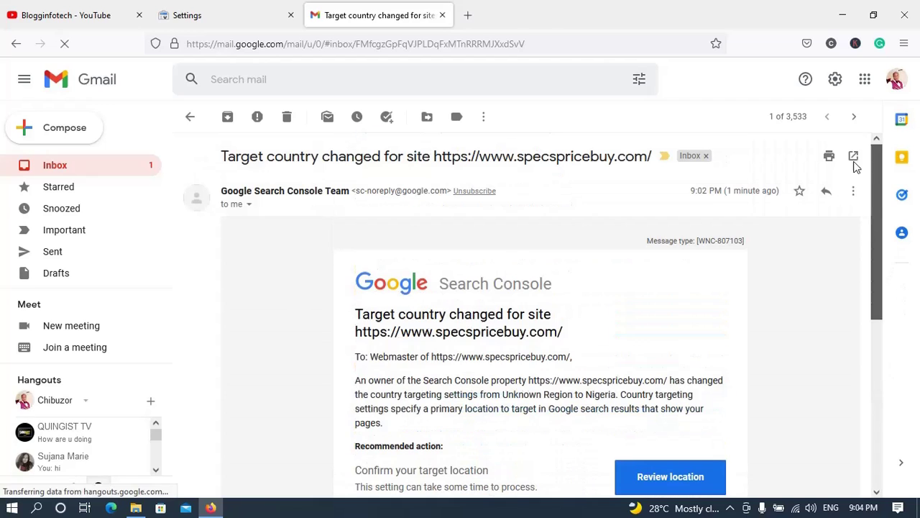
left_click(241, 21)
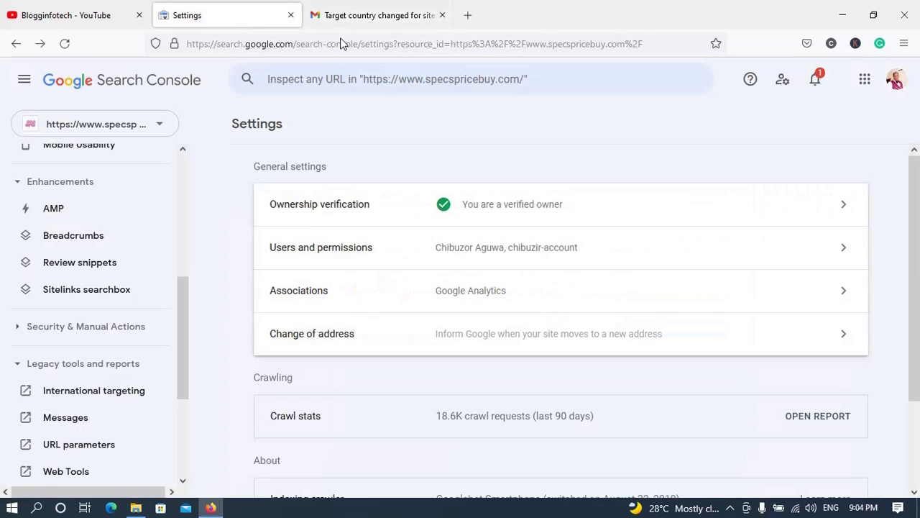
left_click(390, 22)
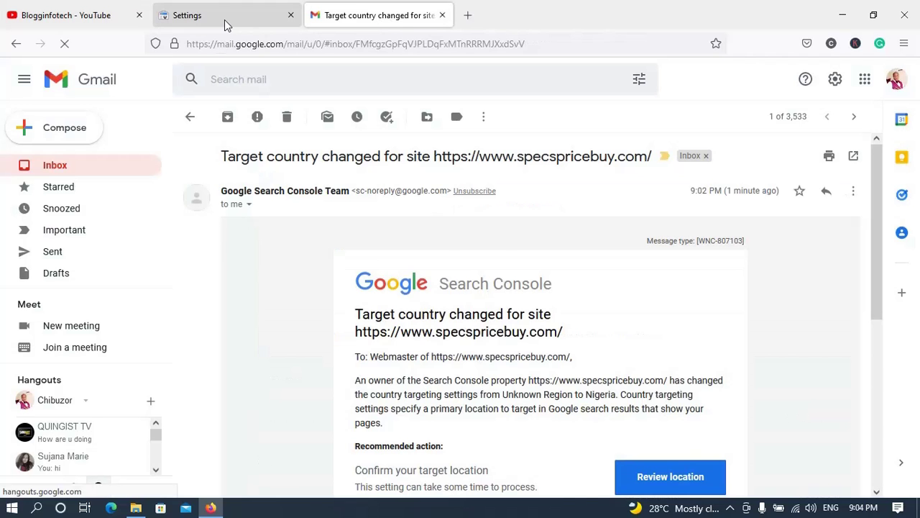
left_click(225, 26)
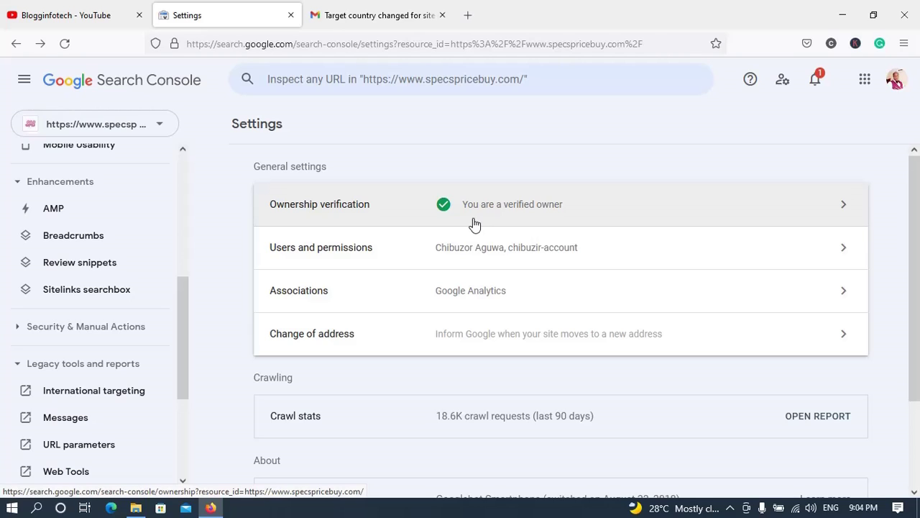